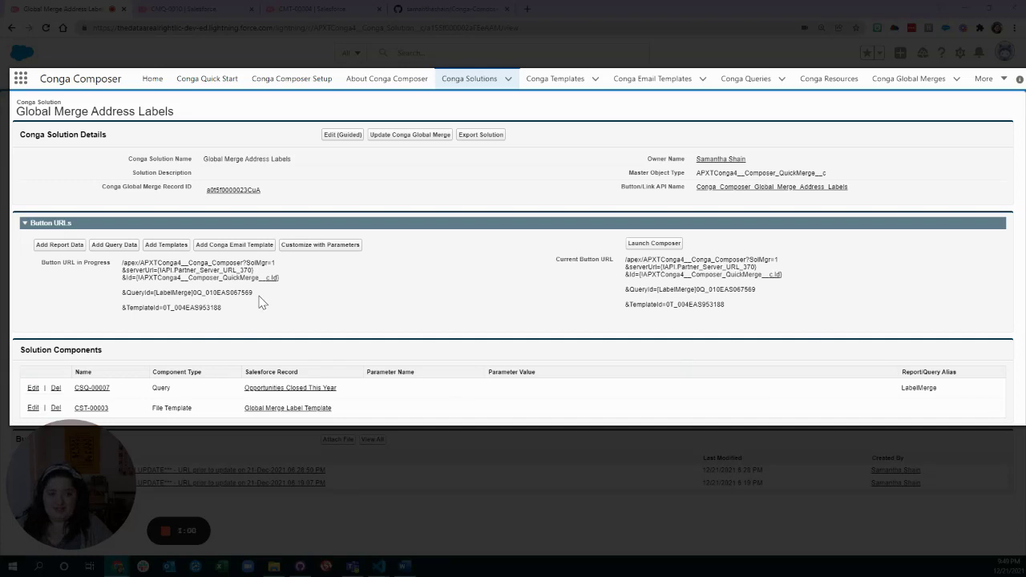
Highlight the QueryId and TemplateId parts of the button URL
{"action": "left_click_drag", "start_coordinate": [254, 294], "coordinate": [124, 295]}
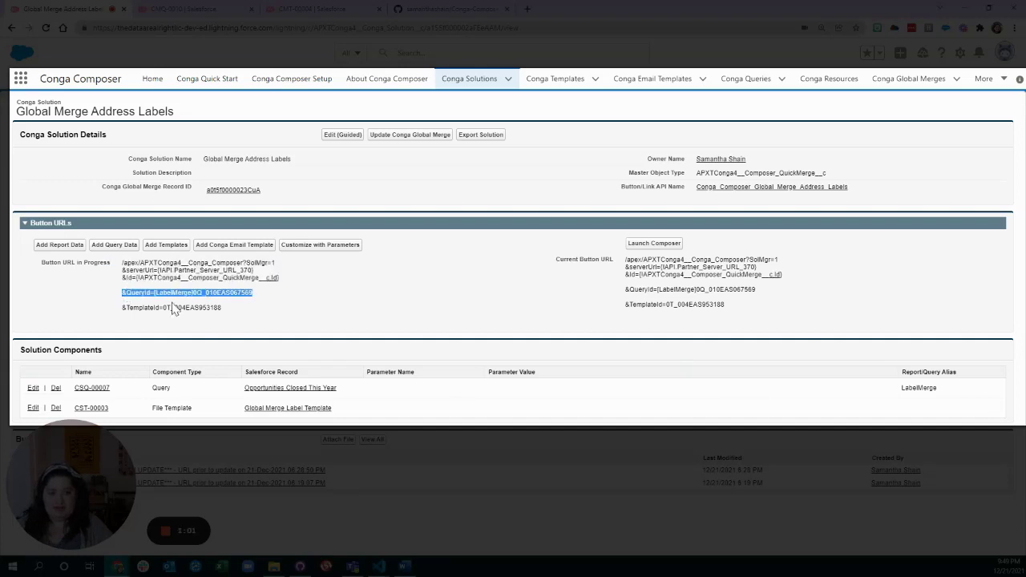
{"action": "left_click_drag", "start_coordinate": [238, 311], "coordinate": [124, 311]}
{"action": "left_click", "coordinate": [269, 314]}
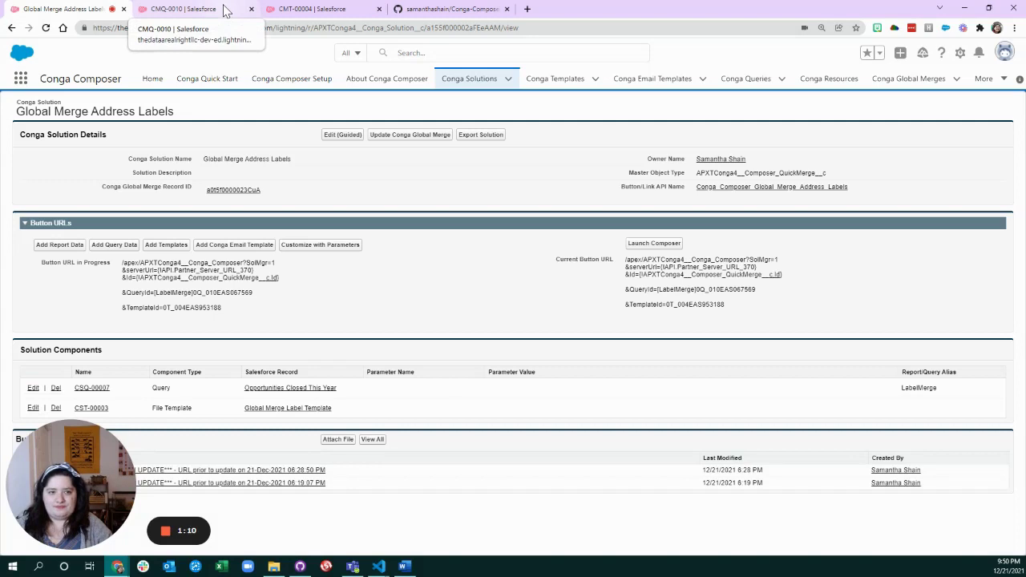
Review the CMQ-0010 SOQL fields, Account object and this-year amount condition, then centre Word's template
{"action": "left_click", "coordinate": [224, 9]}
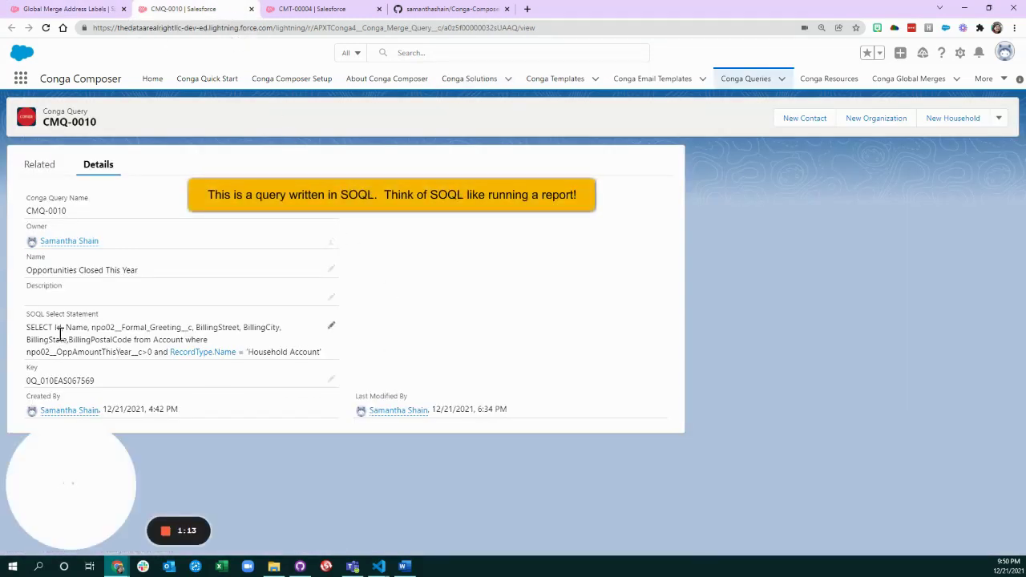
{"action": "left_click_drag", "start_coordinate": [67, 327], "coordinate": [194, 329]}
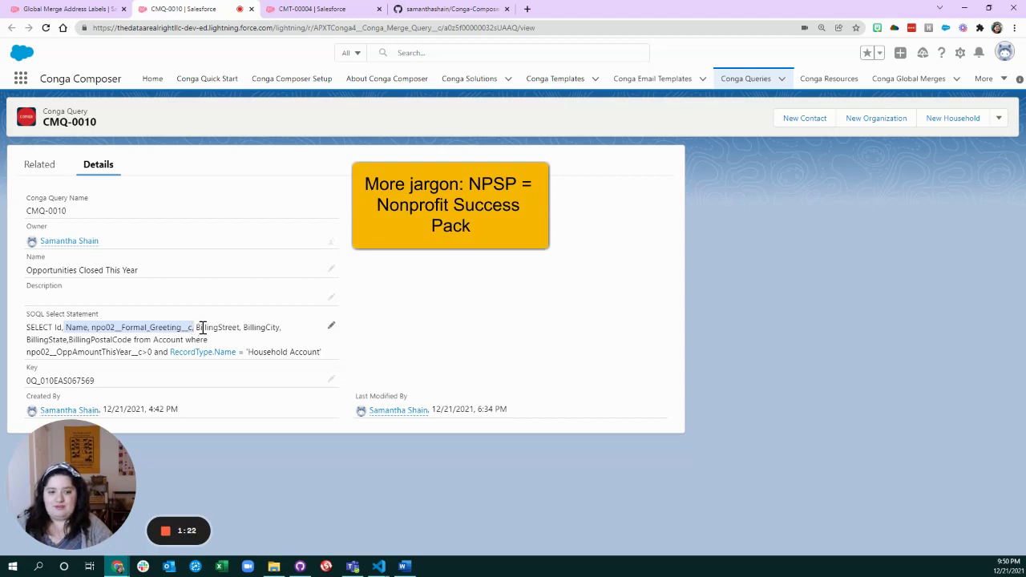
{"action": "left_click", "coordinate": [202, 328]}
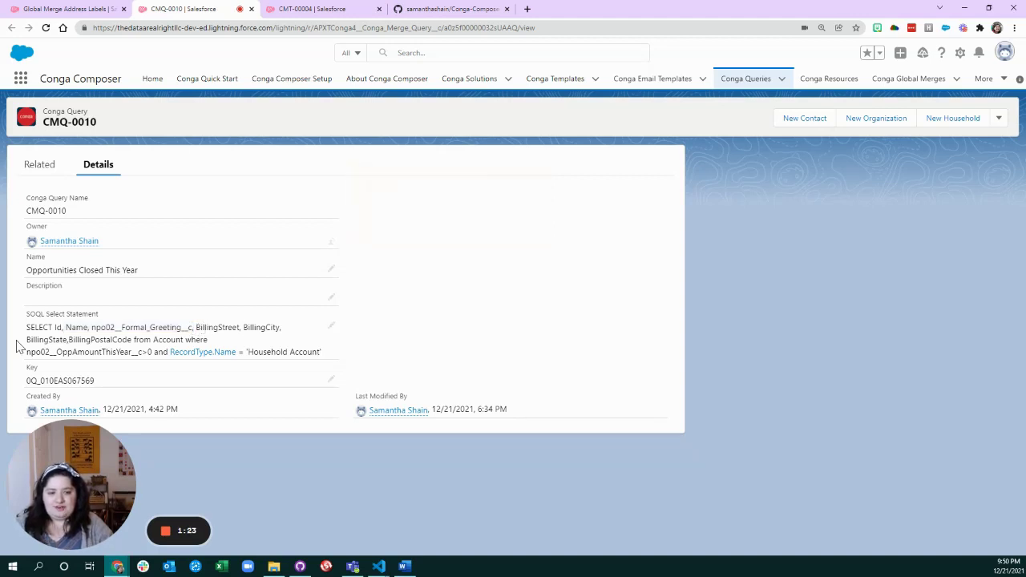
{"action": "double_click", "coordinate": [164, 340]}
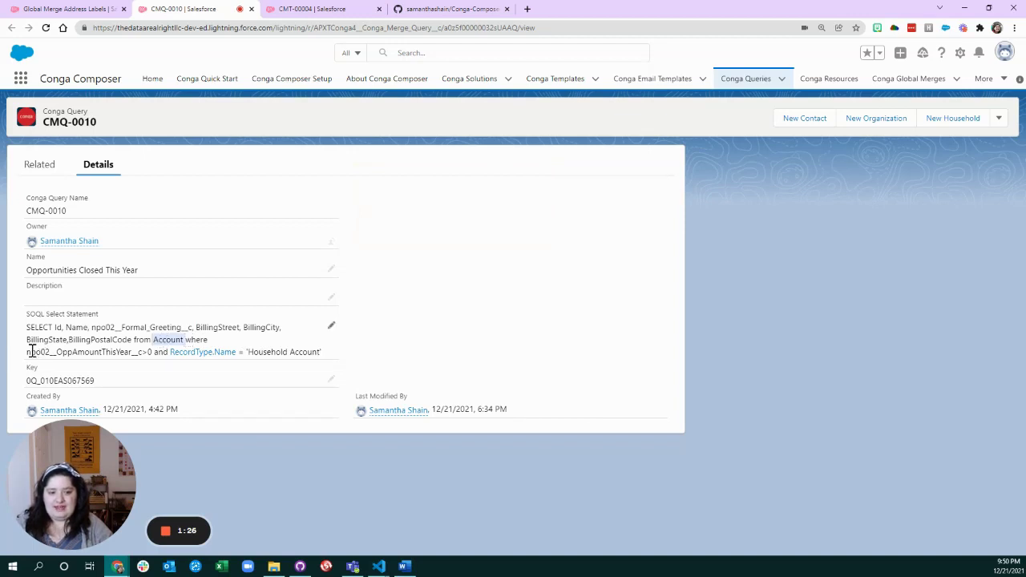
{"action": "left_click_drag", "start_coordinate": [29, 353], "coordinate": [150, 353]}
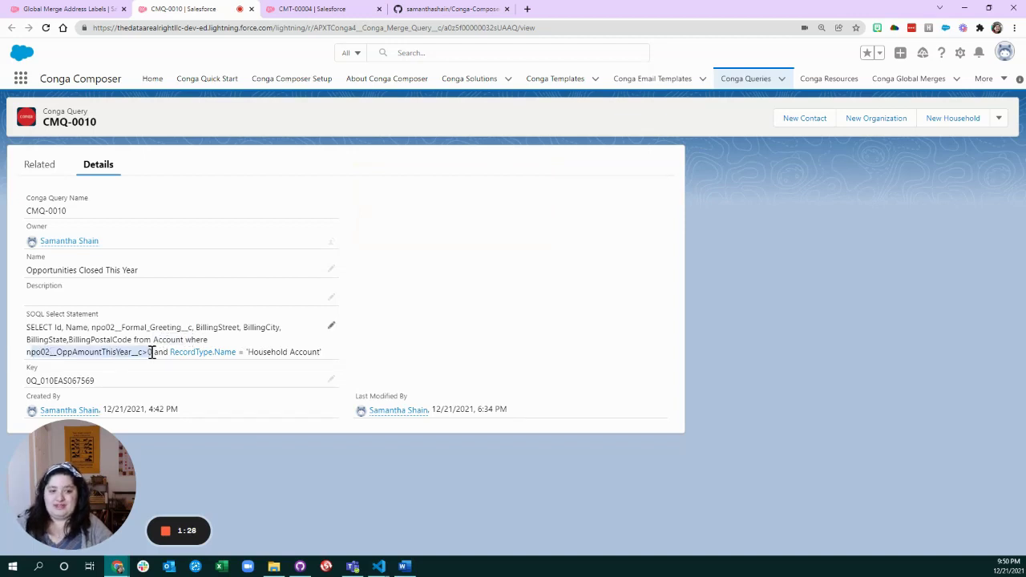
{"action": "left_click", "coordinate": [204, 339]}
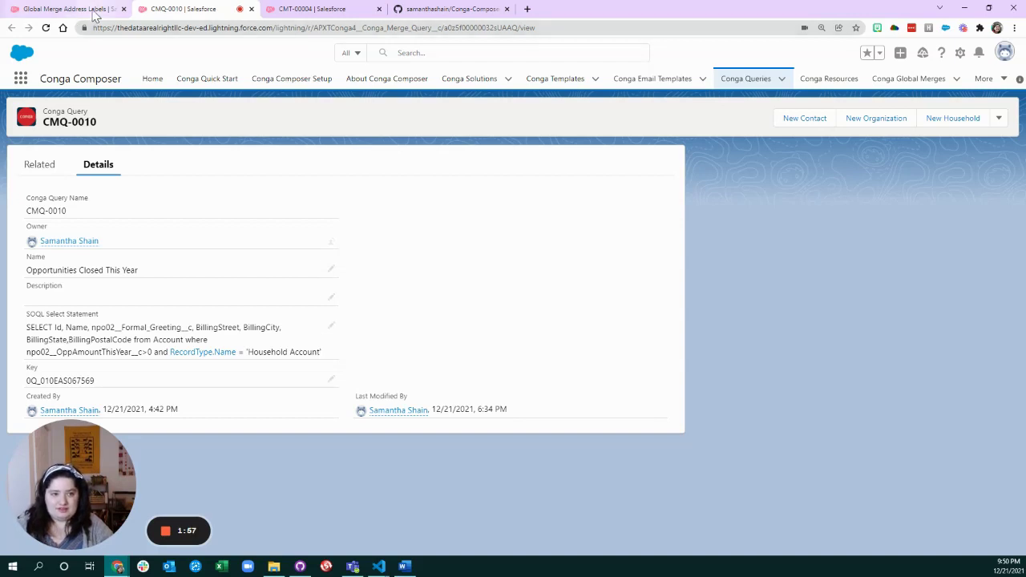
{"action": "key", "text": "alt+Tab"}
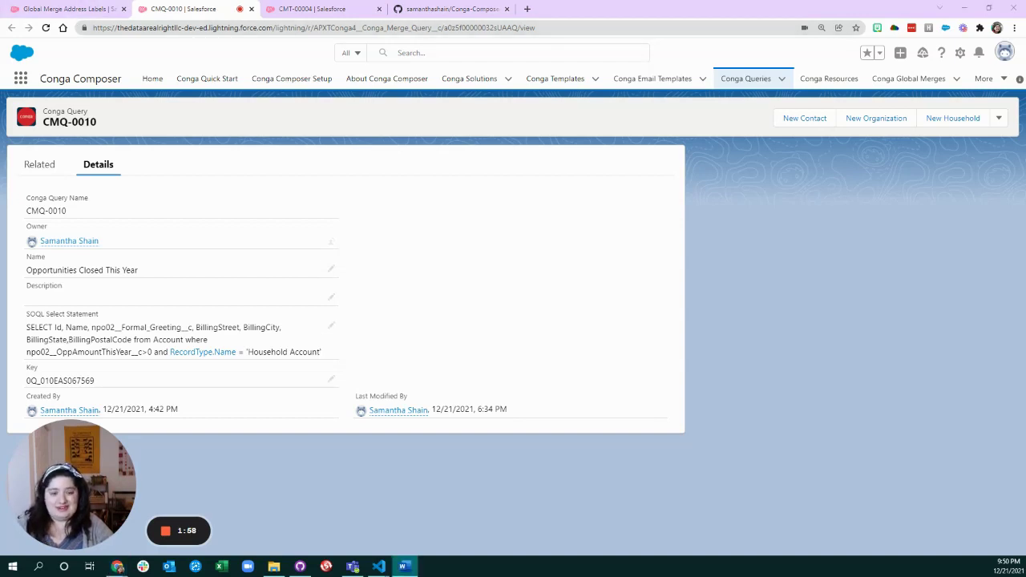
{"action": "left_click_drag", "start_coordinate": [736, 185], "coordinate": [515, 134]}
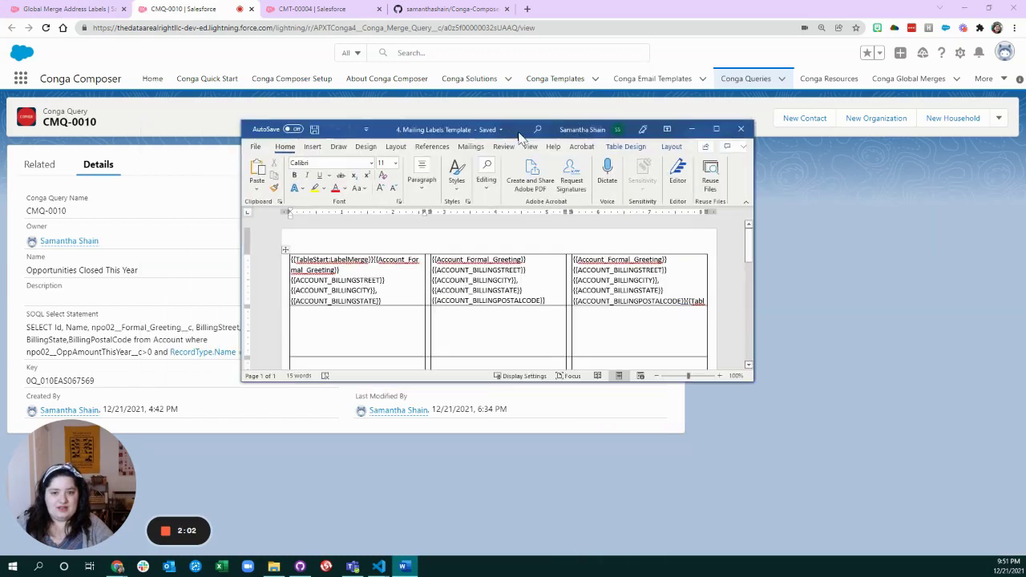
Maximize the template, review its TableStart:LabelMerge tag and first label's fields, then return to Salesforce
{"action": "left_click", "coordinate": [717, 131]}
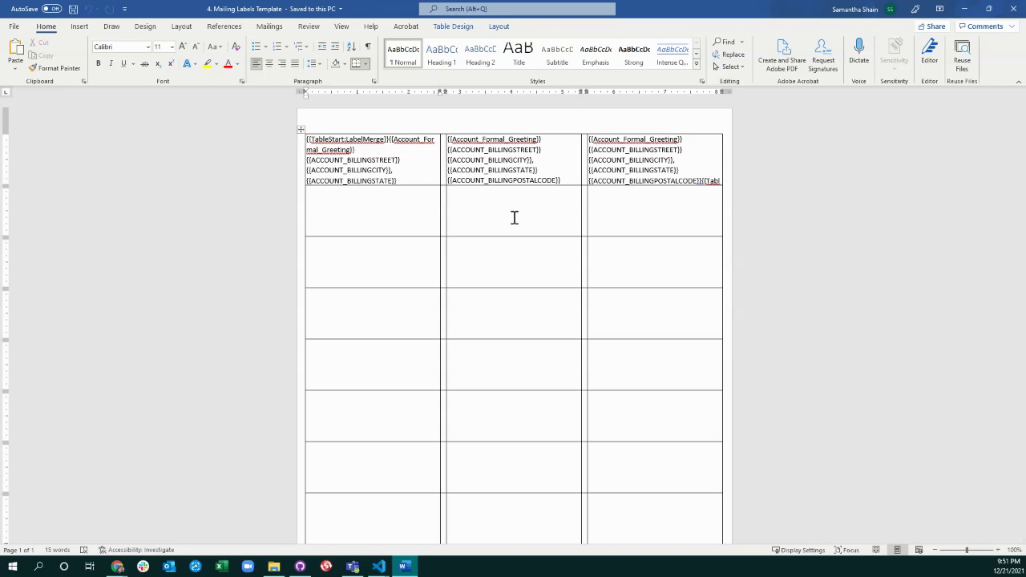
{"action": "left_click_drag", "start_coordinate": [311, 140], "coordinate": [389, 140]}
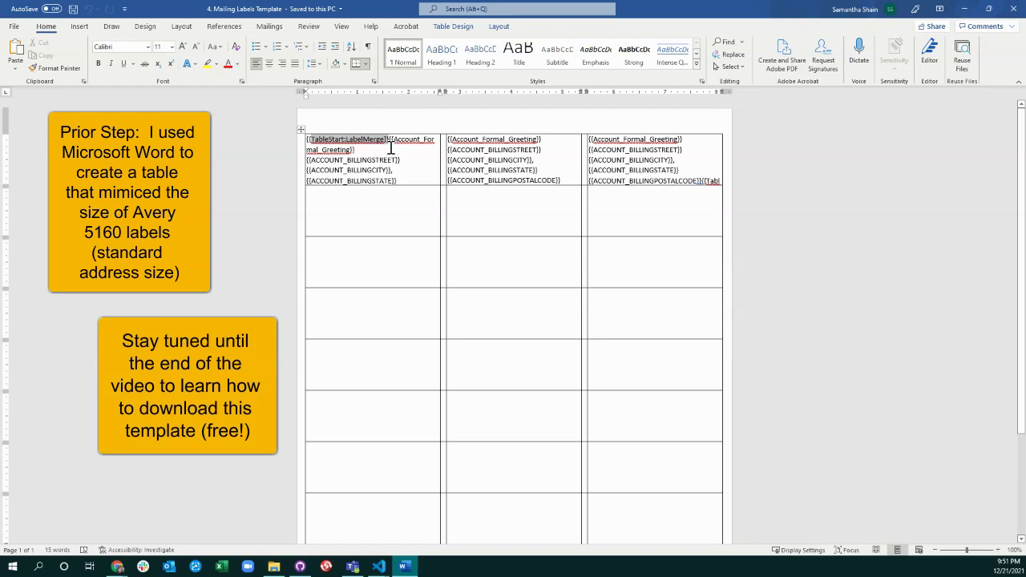
{"action": "left_click", "coordinate": [390, 143]}
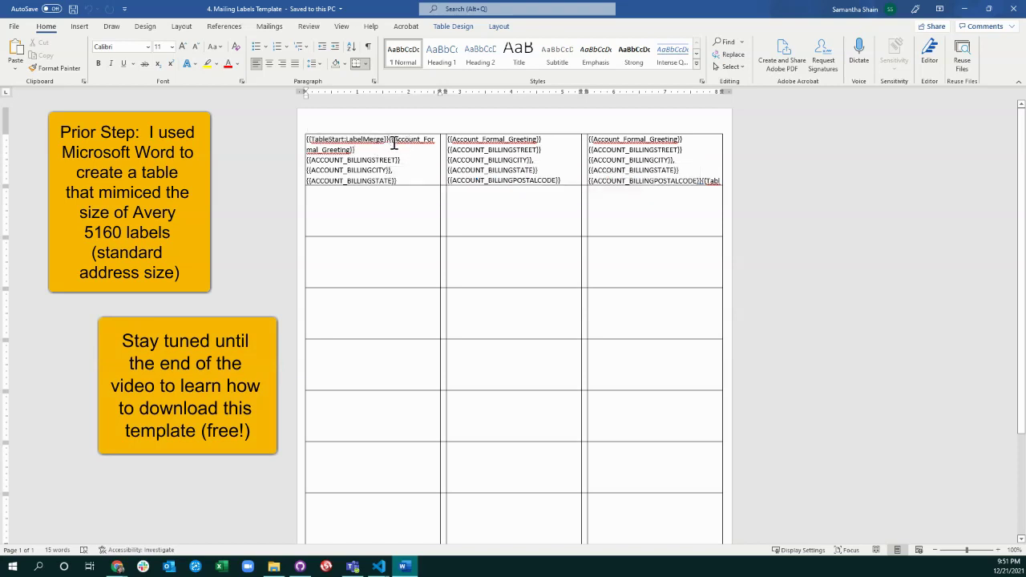
{"action": "left_click_drag", "start_coordinate": [390, 142], "coordinate": [418, 178]}
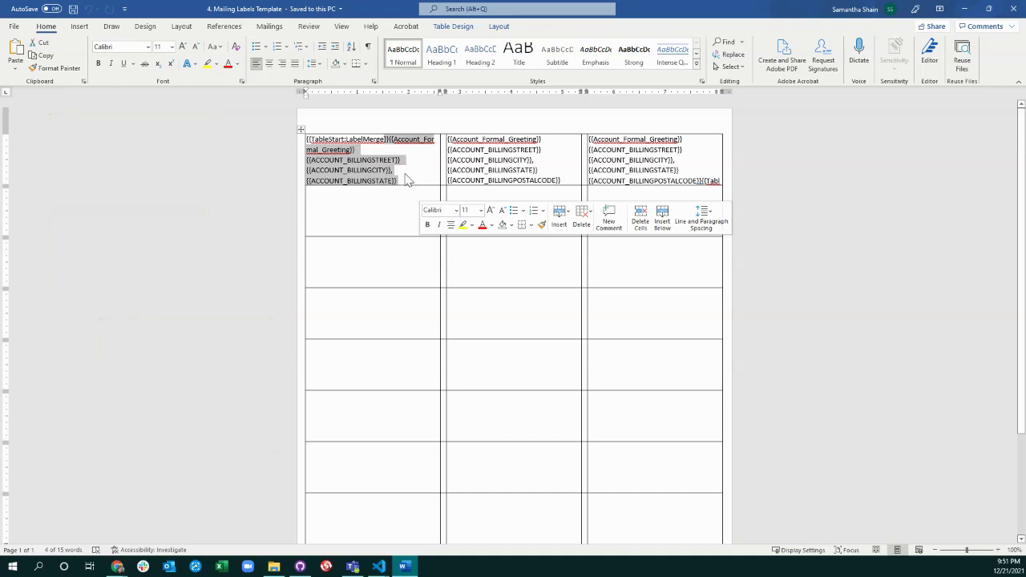
{"action": "left_click", "coordinate": [395, 158]}
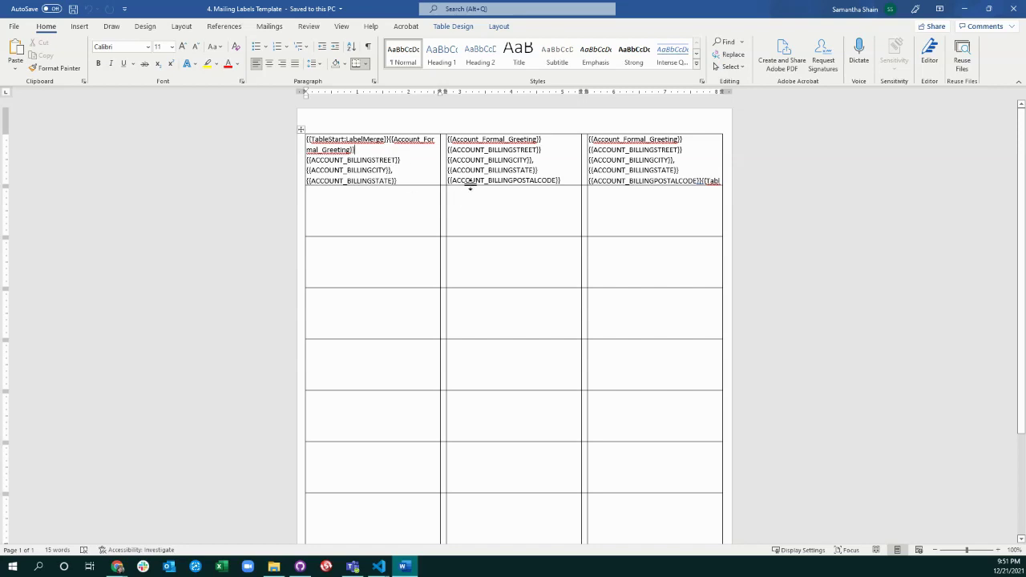
{"action": "left_click", "coordinate": [966, 9]}
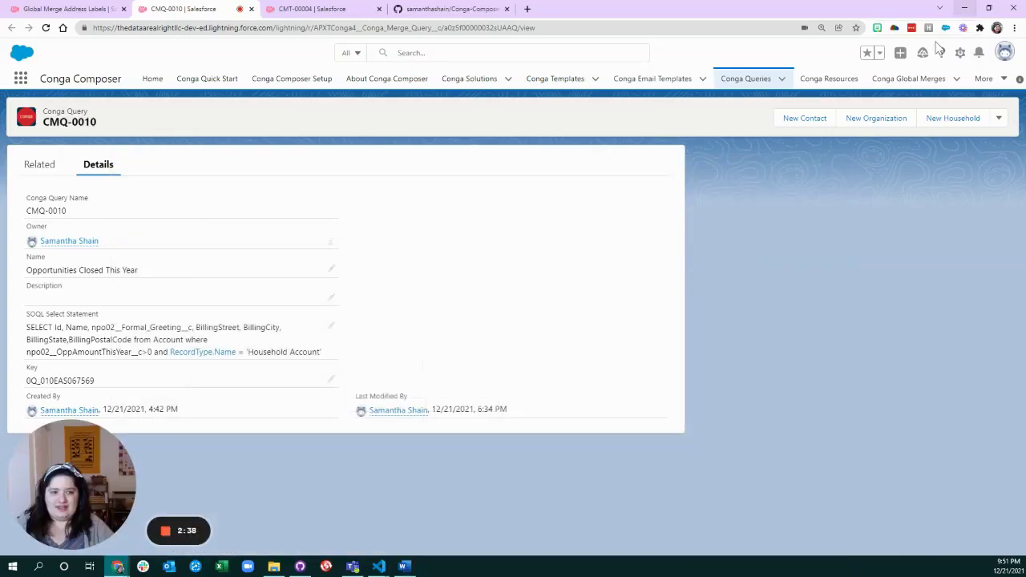
{"action": "key", "text": "ctrl+shift+Tab"}
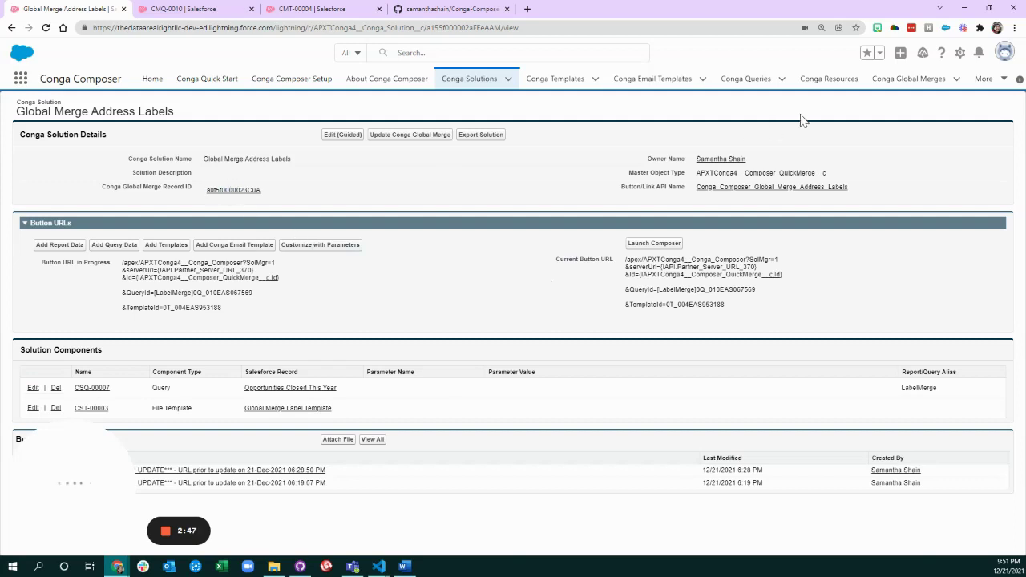
Launch Composer from the Global Merge Address Labels record in the Conga Global Merges list
{"action": "left_click", "coordinate": [946, 80]}
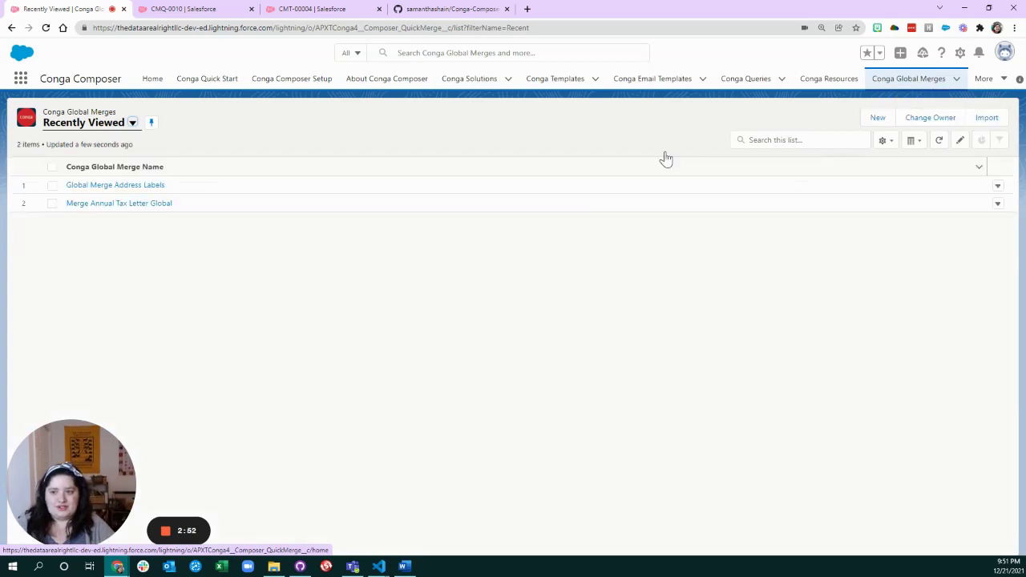
{"action": "left_click", "coordinate": [160, 187]}
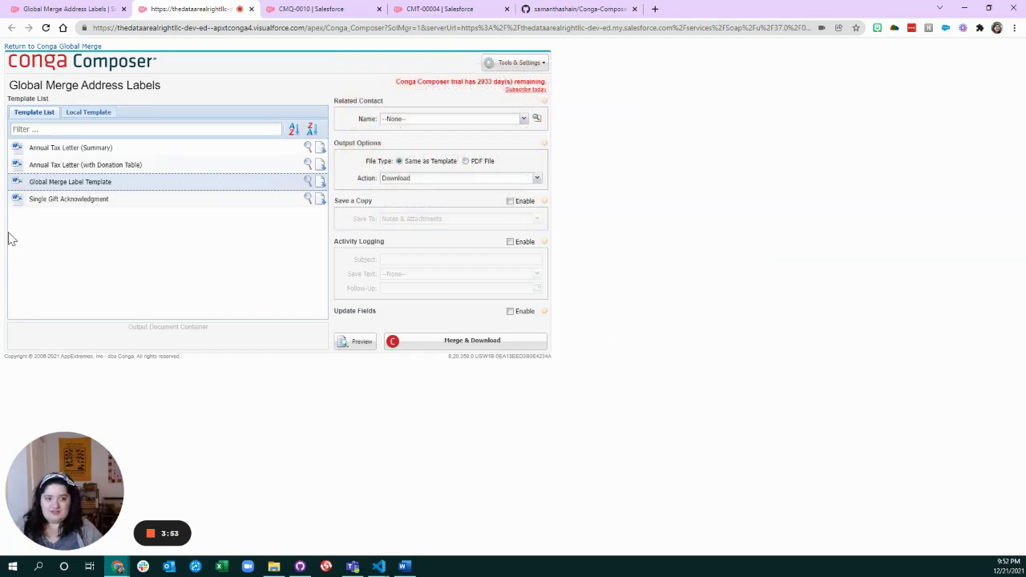
Run Merge & Download and open the downloaded merged labels .docx
{"action": "left_click", "coordinate": [491, 345]}
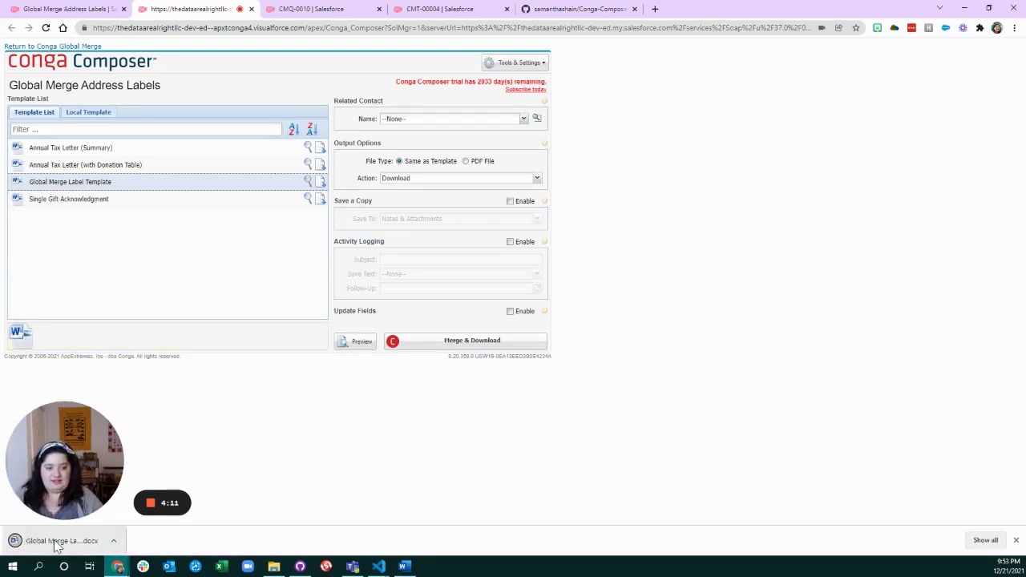
{"action": "left_click", "coordinate": [60, 542]}
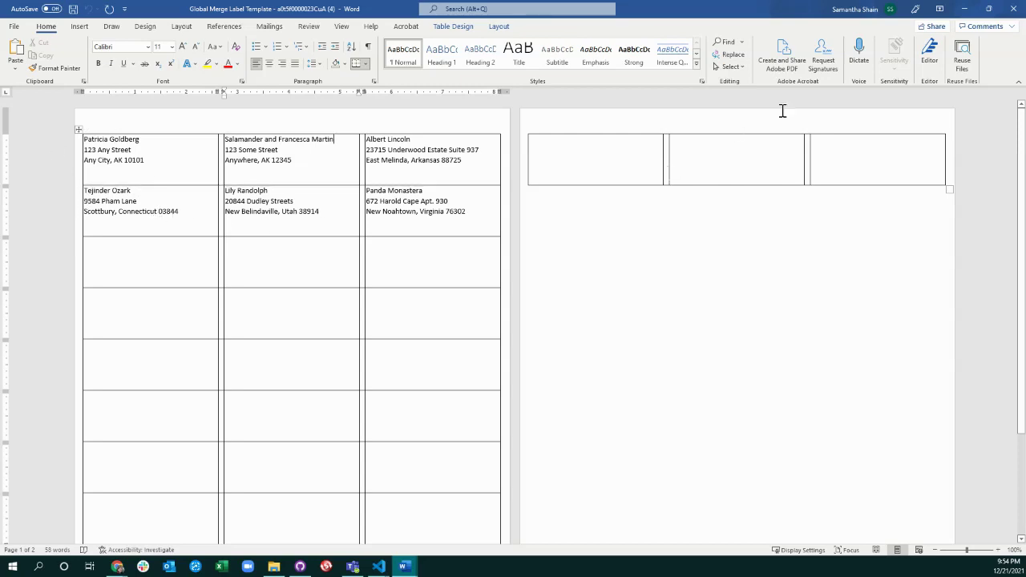
Minimize the merged labels document and show the open Word window thumbnails
{"action": "left_click", "coordinate": [967, 10]}
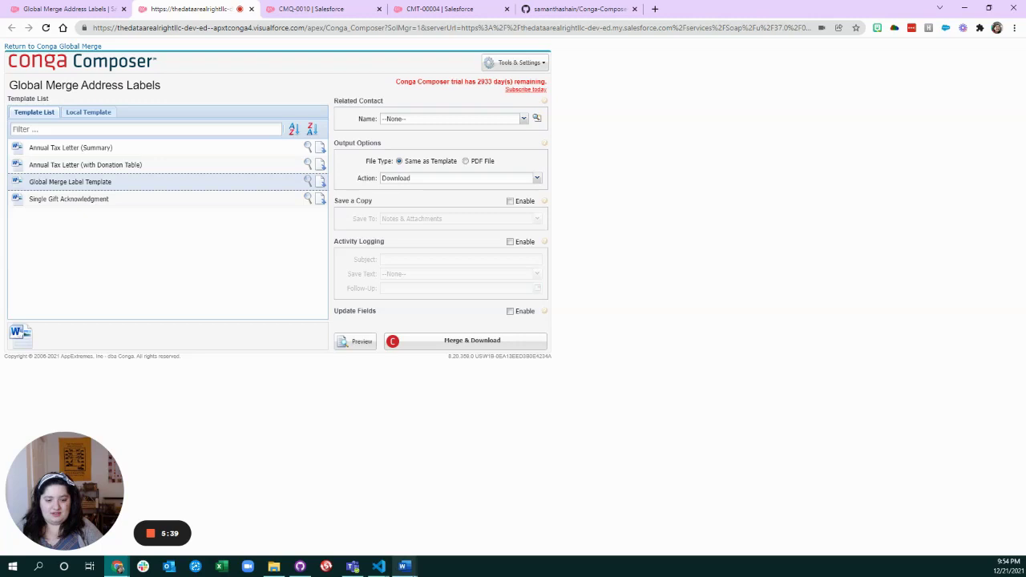
{"action": "left_click", "coordinate": [406, 567]}
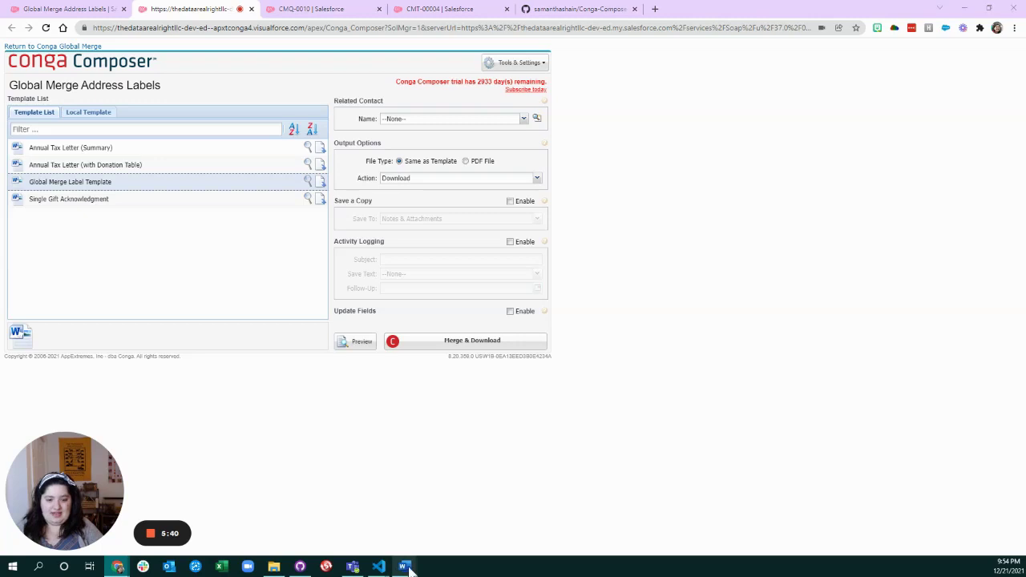
{"action": "mouse_move", "coordinate": [355, 531]}
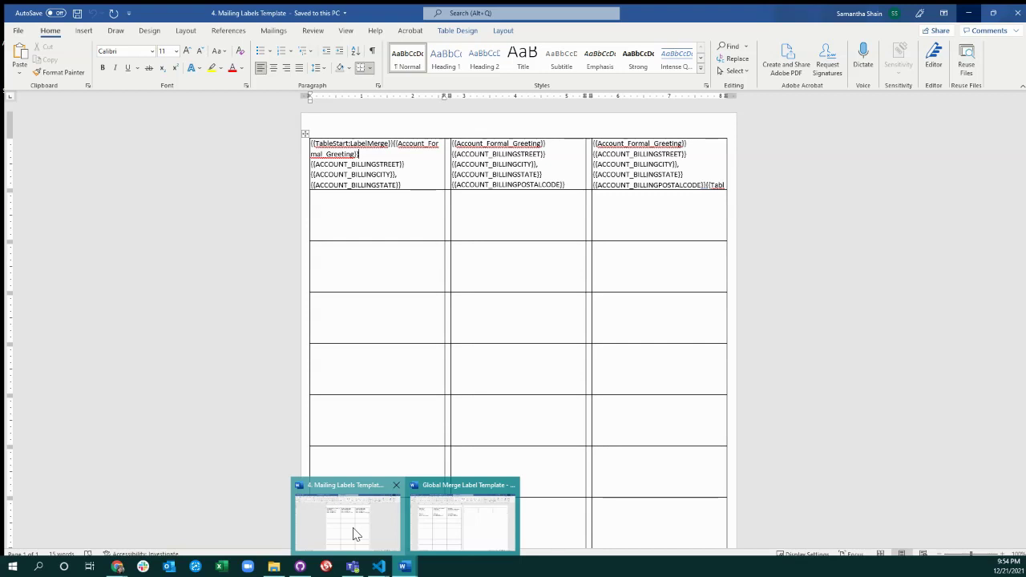
Bring up the 4. Mailing Labels Template and select its first-row label cells to inspect the merge tags
{"action": "left_click", "coordinate": [357, 535]}
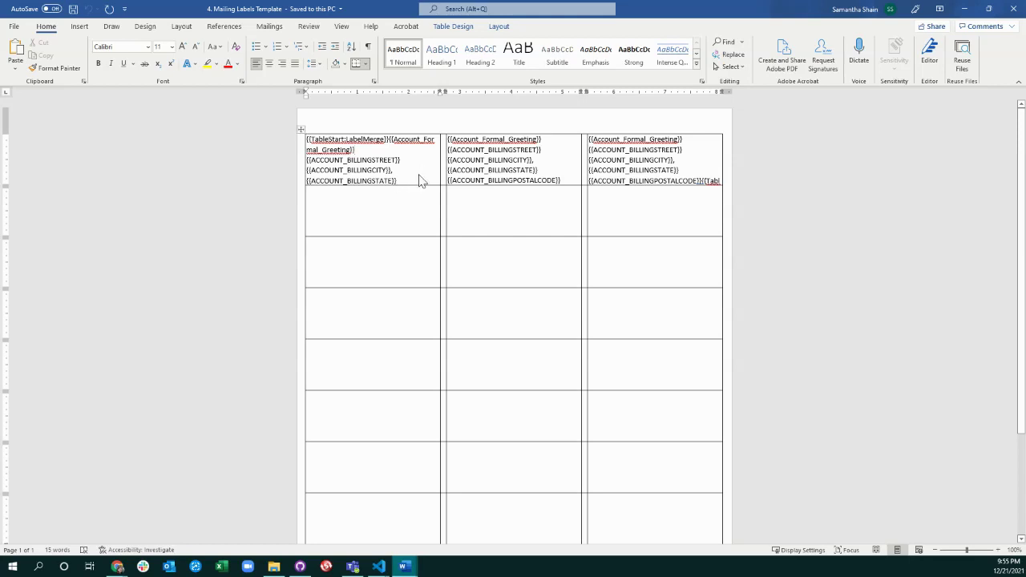
{"action": "left_click", "coordinate": [420, 177]}
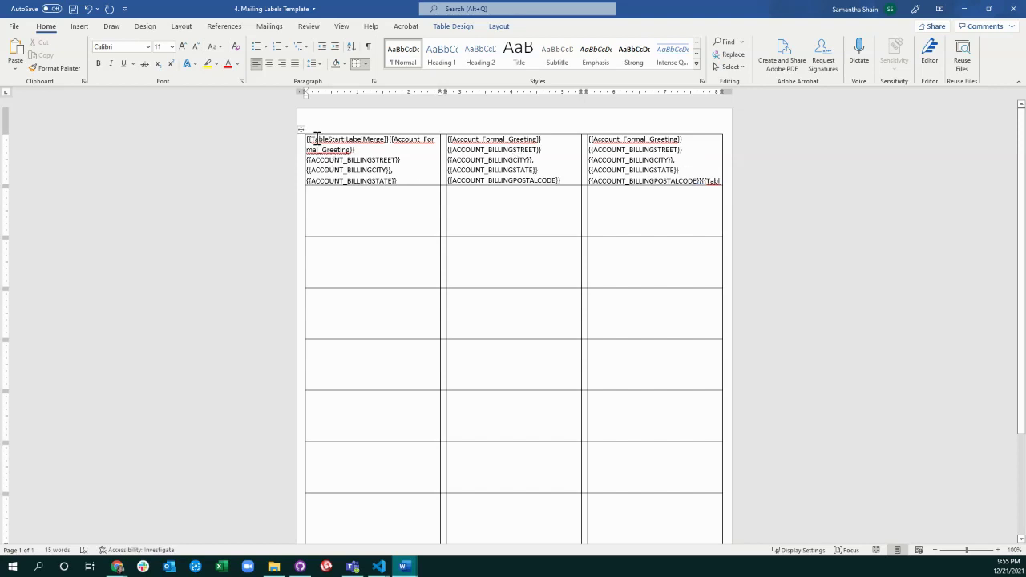
{"action": "left_click_drag", "start_coordinate": [314, 140], "coordinate": [719, 173]}
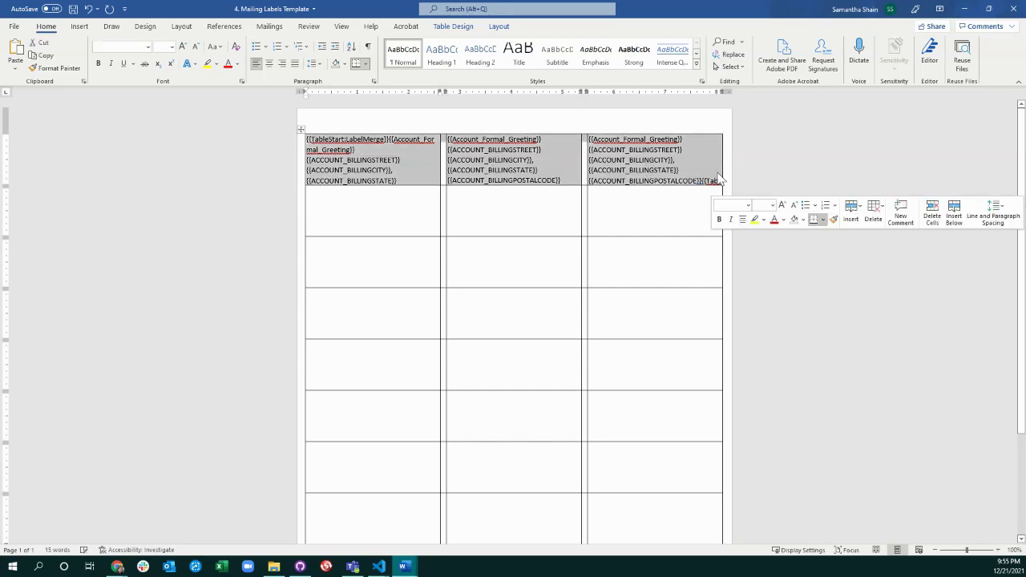
{"action": "left_click", "coordinate": [340, 203]}
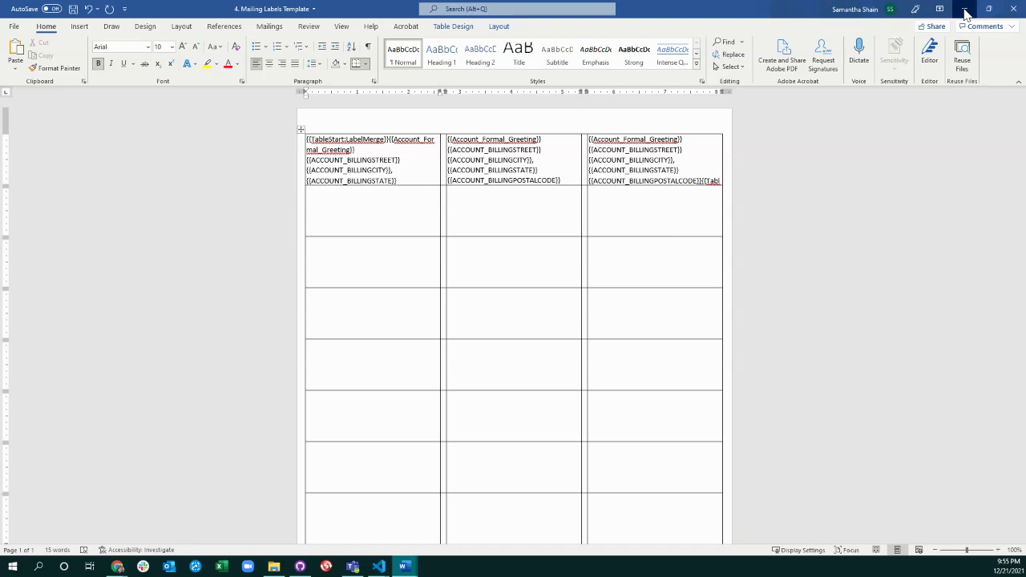
Minimize Word and open the Global Merge Mailing Labels folder in the GitHub repository tab
{"action": "left_click", "coordinate": [967, 11]}
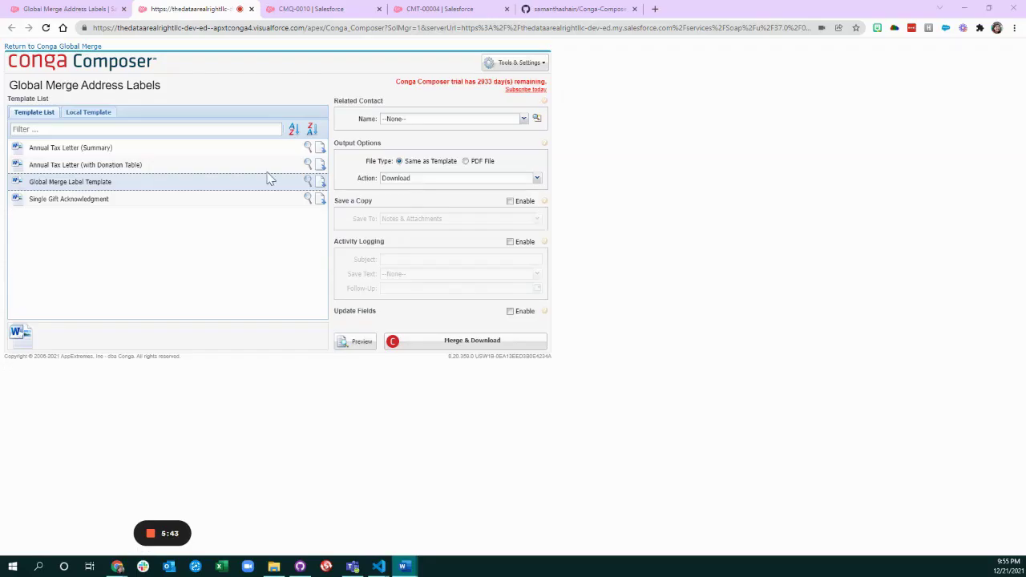
{"action": "left_click", "coordinate": [592, 10]}
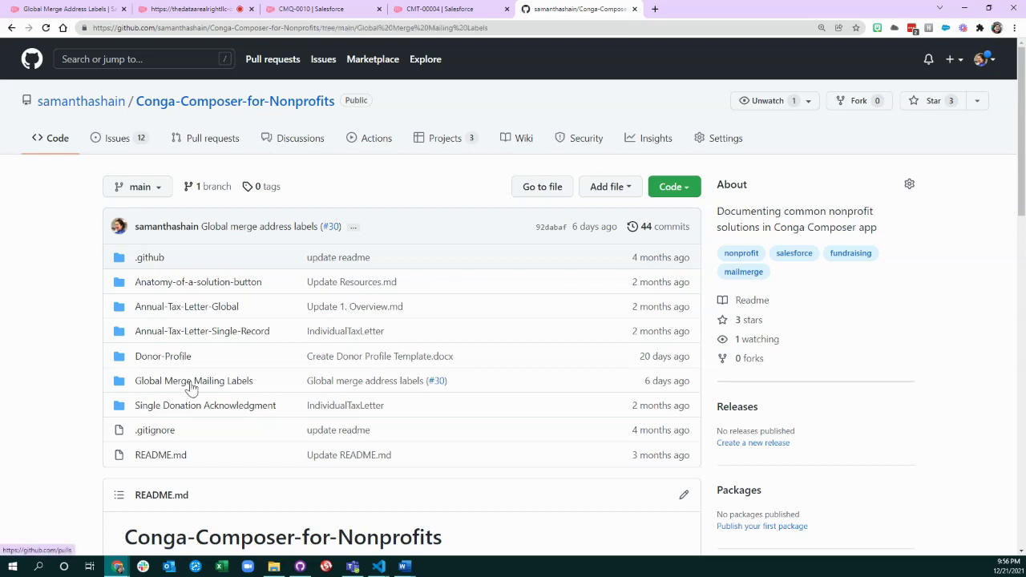
{"action": "left_click", "coordinate": [193, 384]}
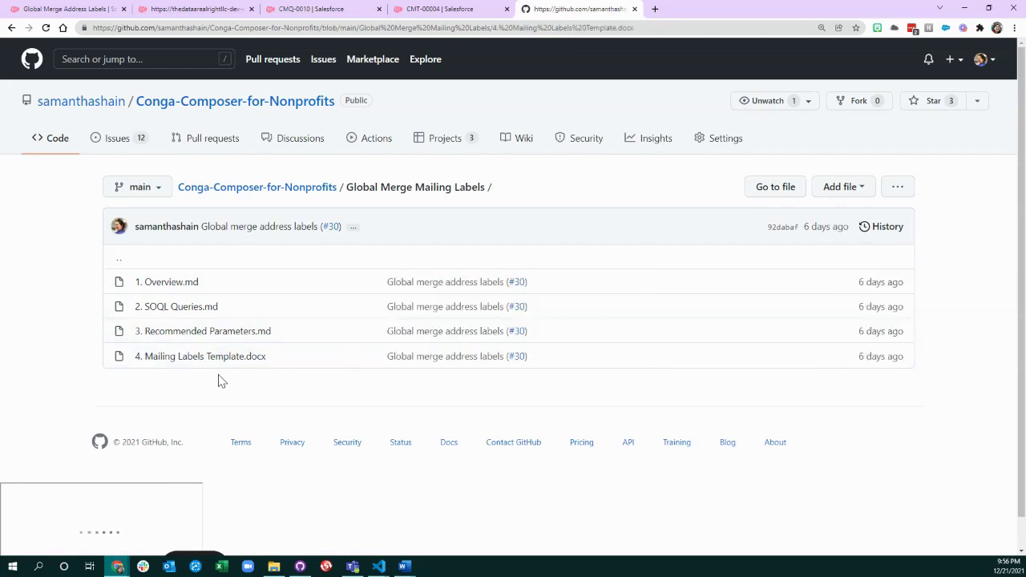
Open the 4. Mailing Labels Template.docx file page from the folder listing
{"action": "left_click", "coordinate": [241, 358]}
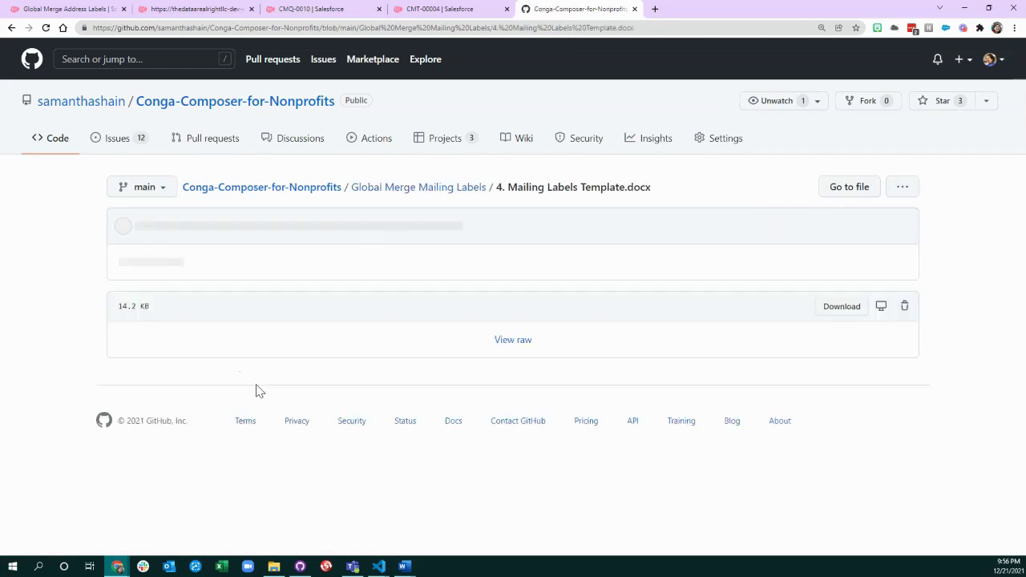